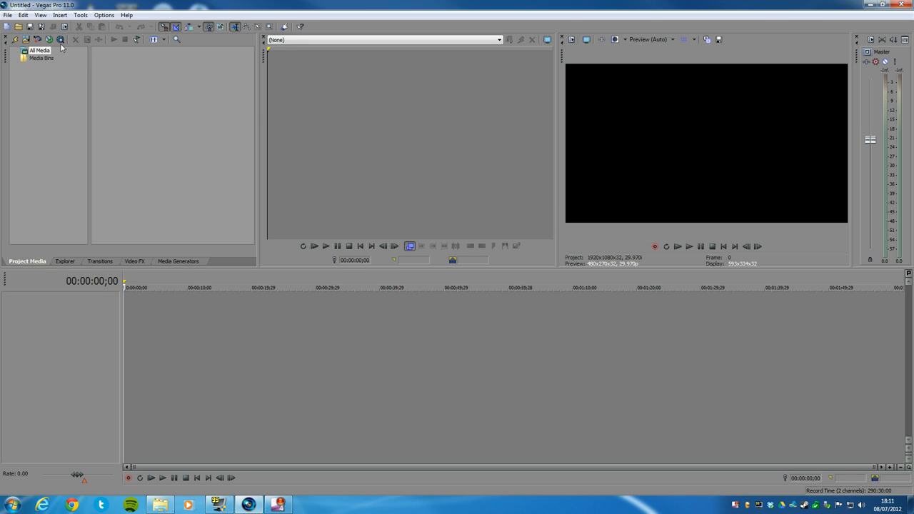
# Open the project's video properties and look through the available project templates.
pyautogui.click(9, 15)
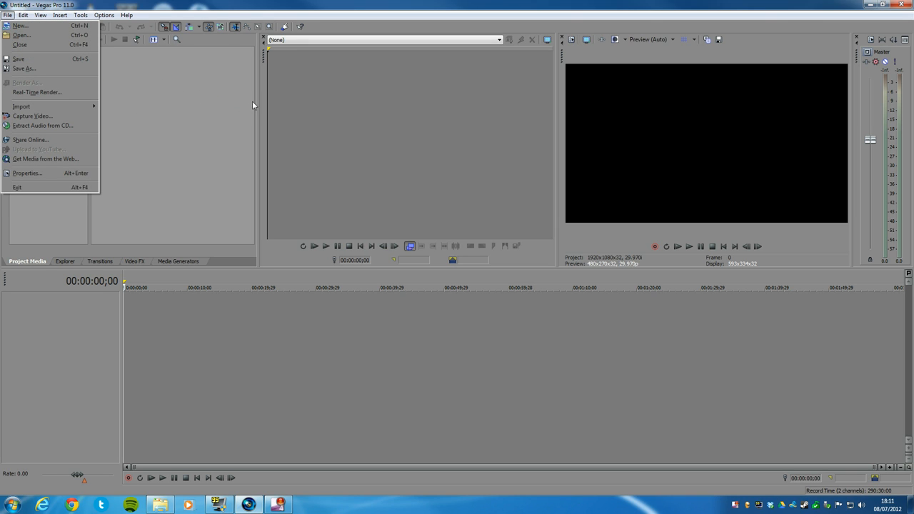
pyautogui.click(45, 173)
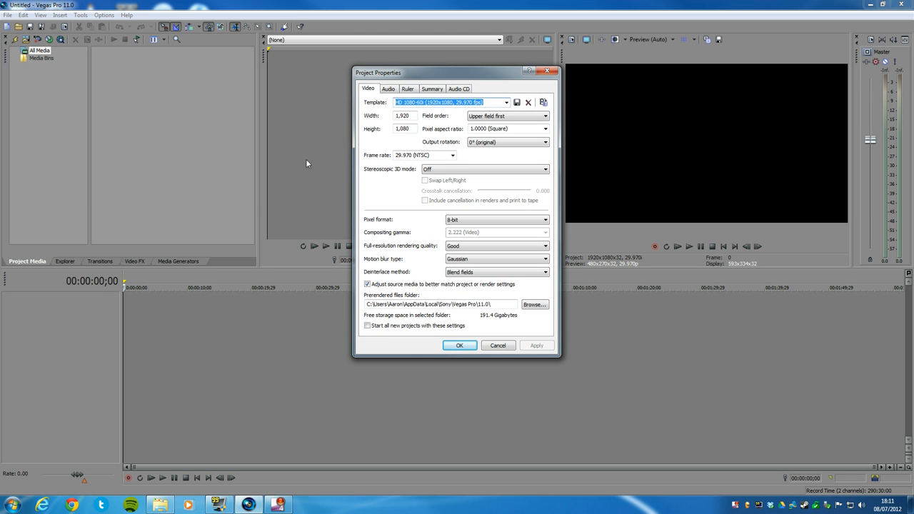
pyautogui.click(506, 103)
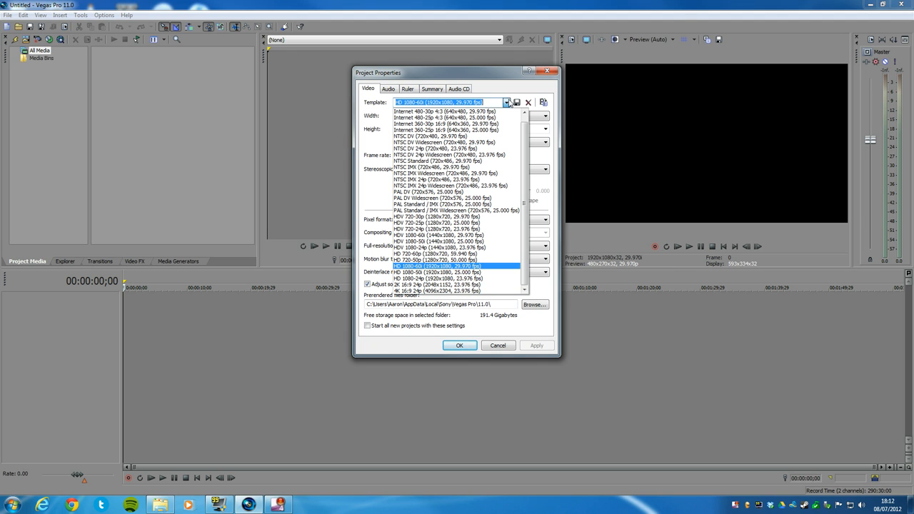
pyautogui.click(509, 103)
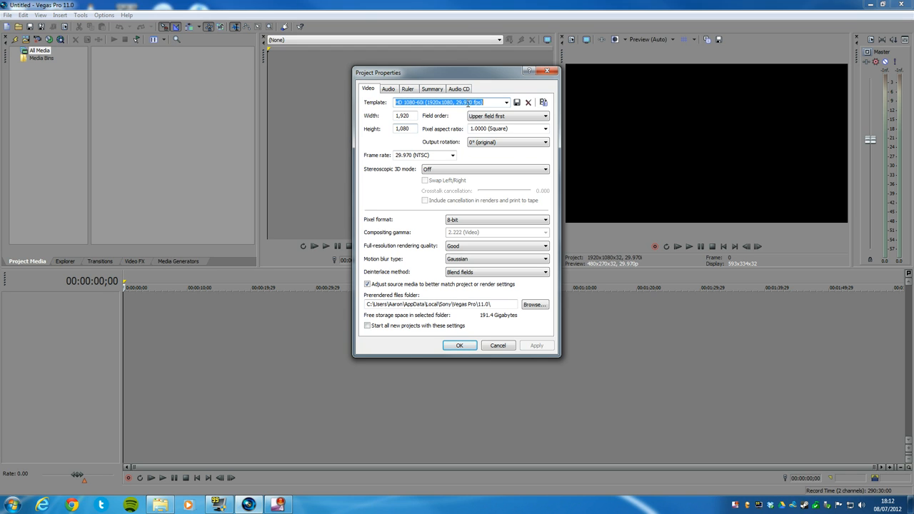
pyautogui.click(506, 103)
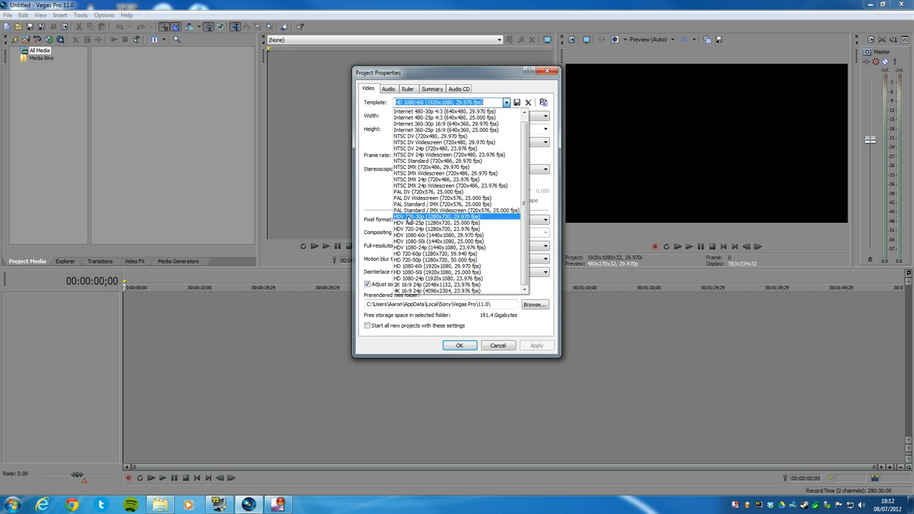
pyautogui.click(368, 172)
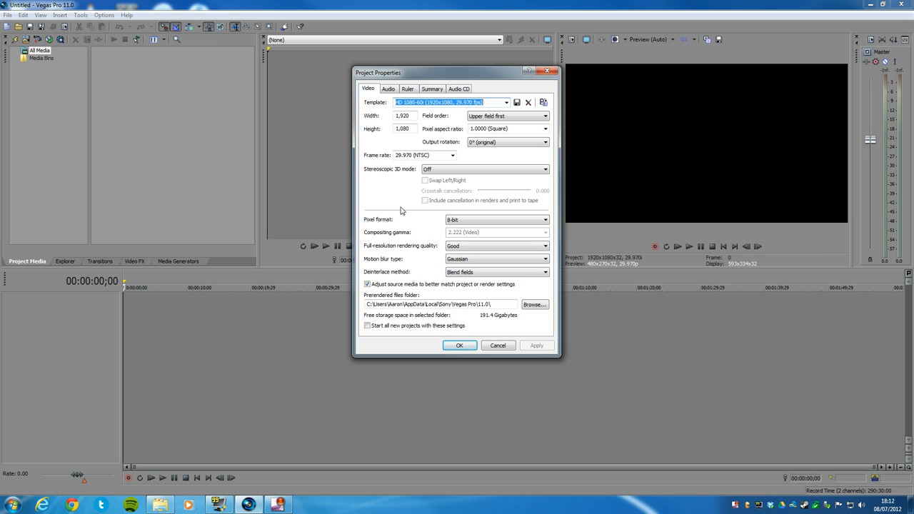
# Set the pixel format to 32-bit floating point (full range), rendering quality to Best and deinterlace method to None, and apply.
pyautogui.click(456, 223)
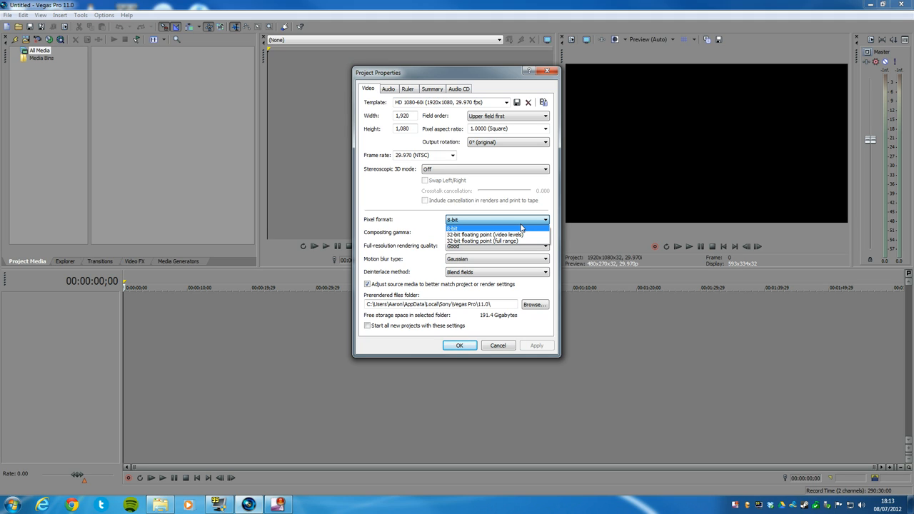
pyautogui.click(469, 242)
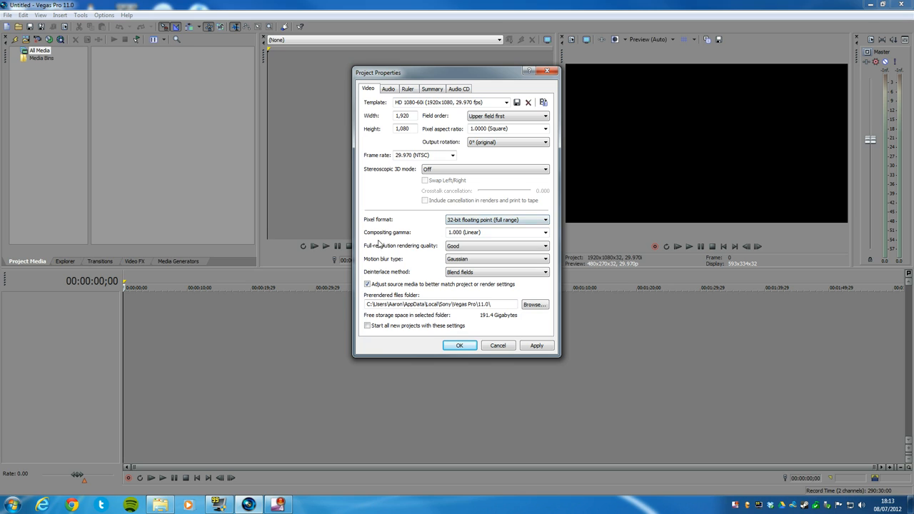
pyautogui.click(481, 248)
pyautogui.click(463, 275)
pyautogui.click(488, 274)
pyautogui.click(478, 280)
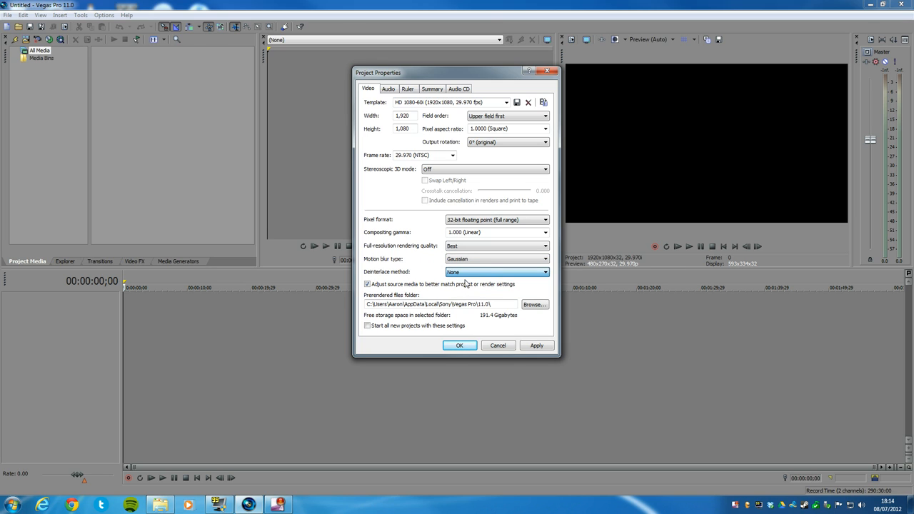
pyautogui.click(538, 347)
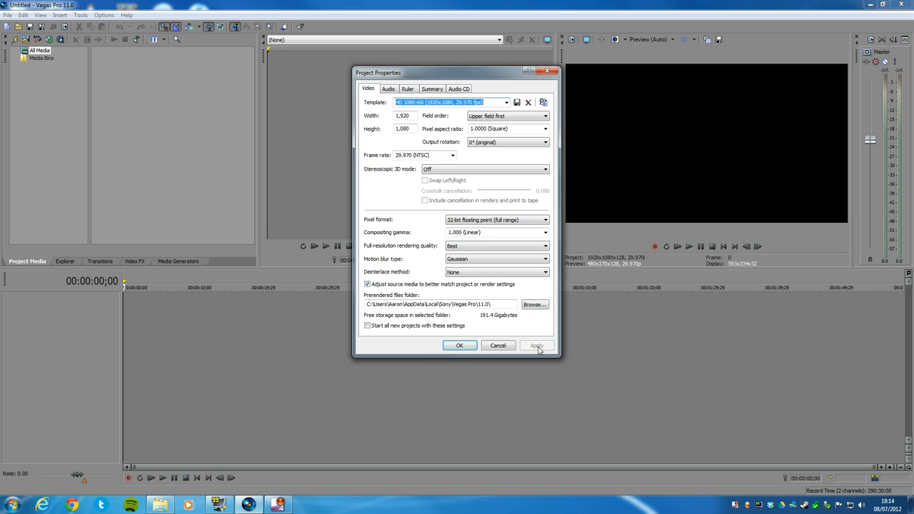
# Compare the project's frame rate with the custom capture rate in the FRAPS movie settings, and accept the project properties.
pyautogui.click(438, 155)
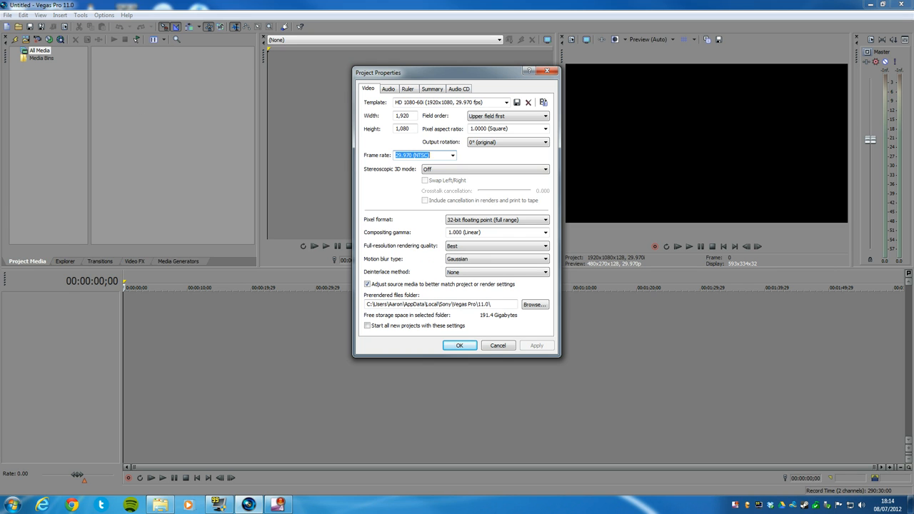
pyautogui.click(219, 505)
pyautogui.moveTo(205, 158); pyautogui.dragTo(177, 77)
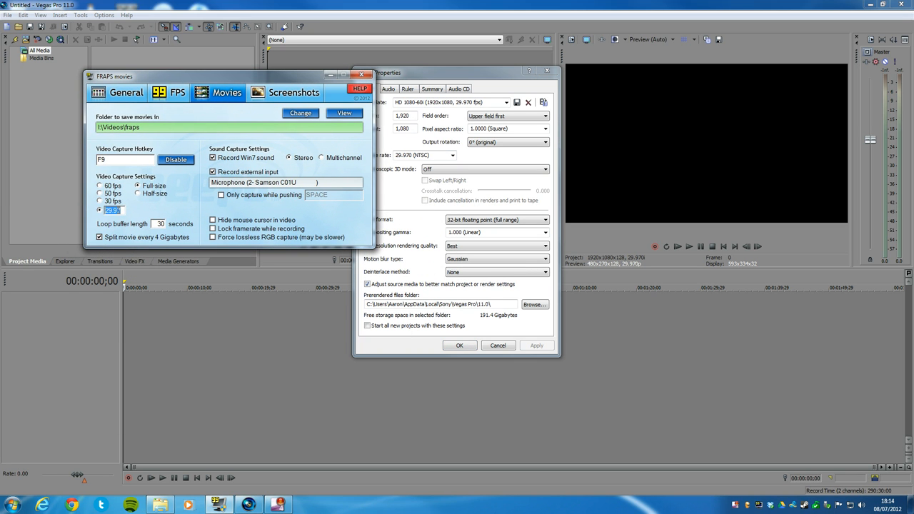
pyautogui.click(118, 210)
pyautogui.doubleClick(118, 210)
pyautogui.moveTo(286, 72); pyautogui.dragTo(0, 47)
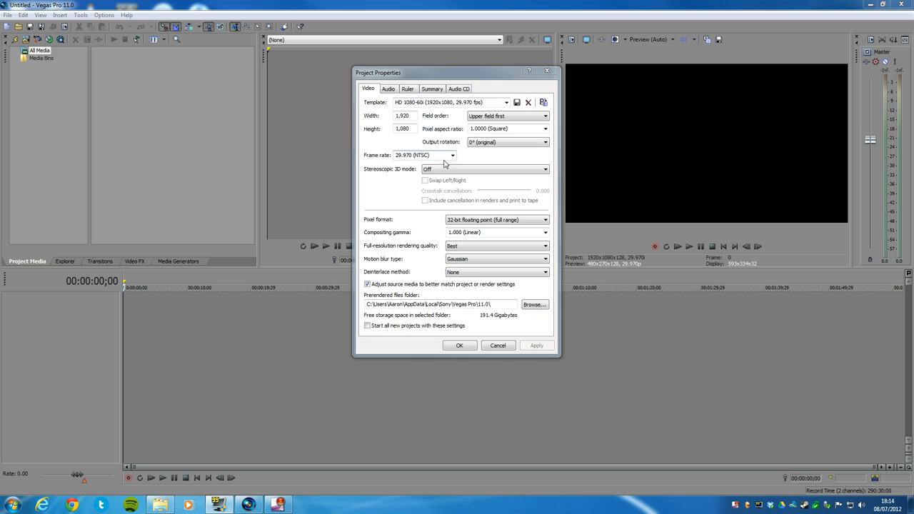
pyautogui.click(460, 348)
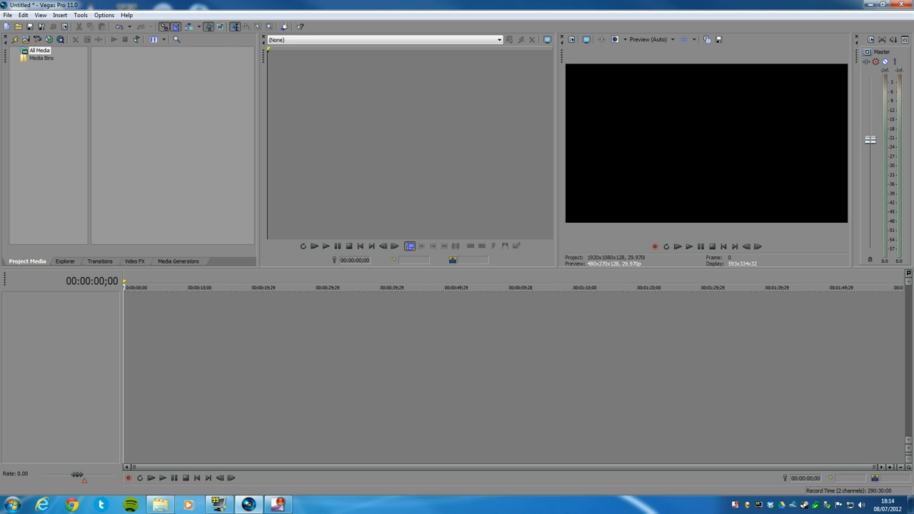
# Import the Future Soldier AVI clip into the project media and place it at the start of the timeline.
pyautogui.moveTo(0, 87); pyautogui.dragTo(143, 87)
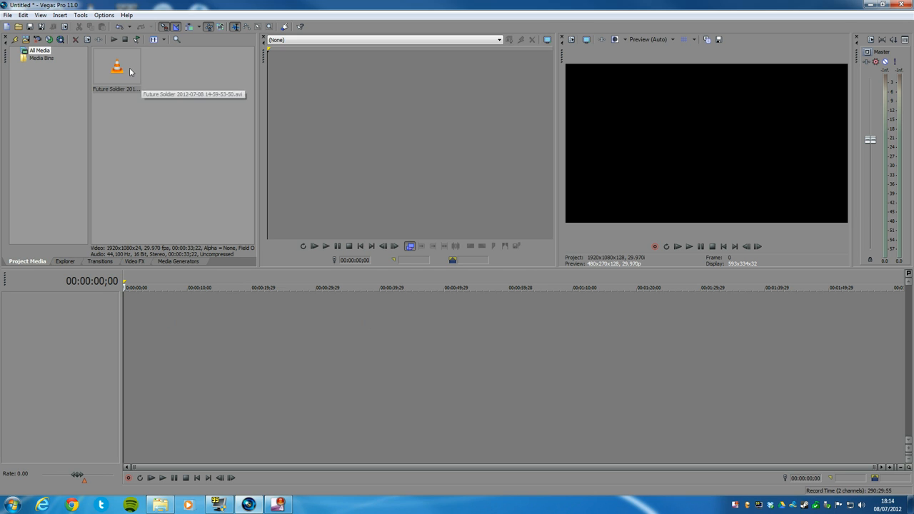
pyautogui.moveTo(104, 63); pyautogui.dragTo(123, 312)
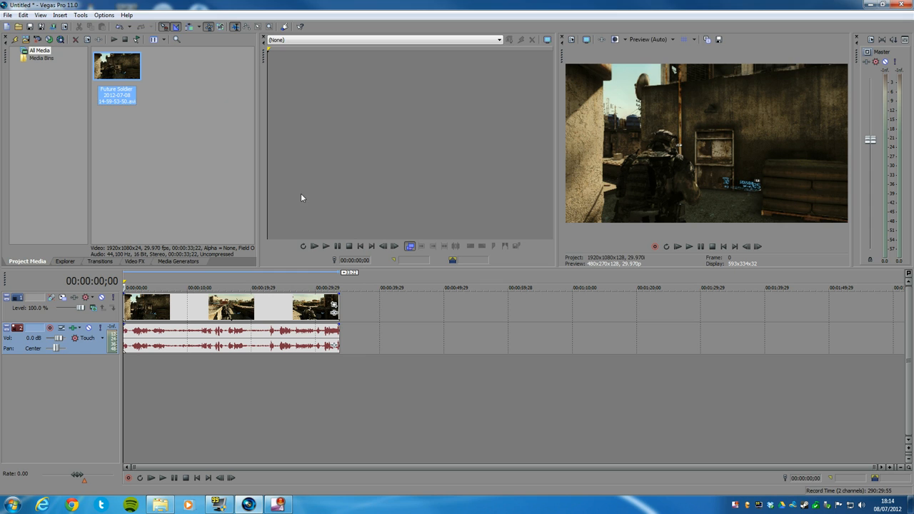
# Add the Sony Brightness and Contrast effect to the video clip and set its brightness to -0.020.
pyautogui.rightClick(218, 308)
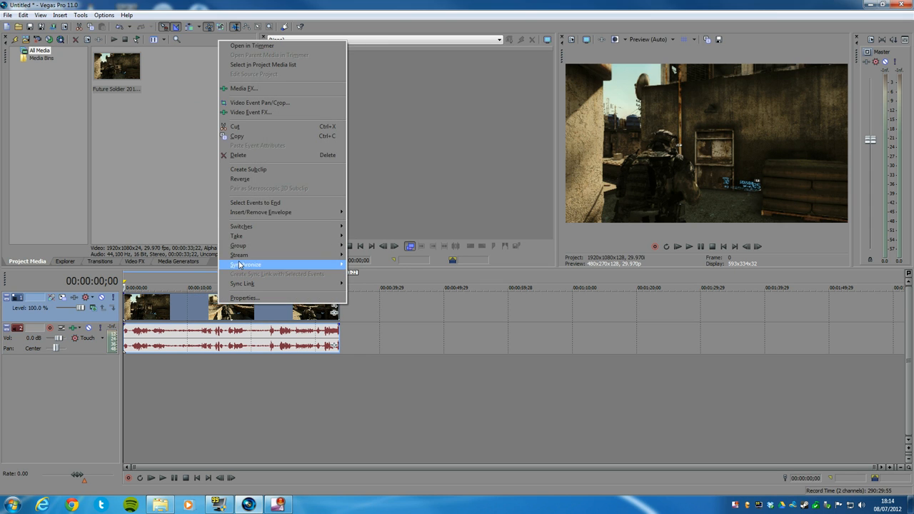
pyautogui.click(278, 112)
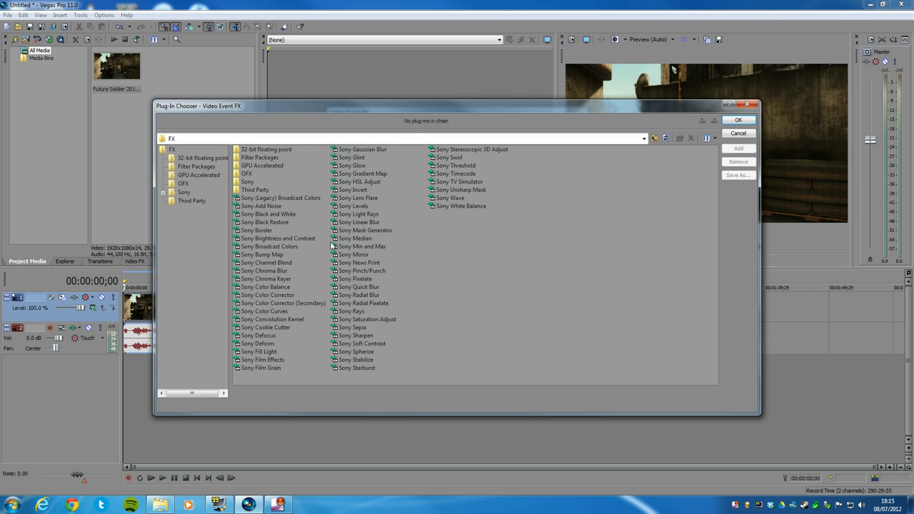
pyautogui.doubleClick(258, 240)
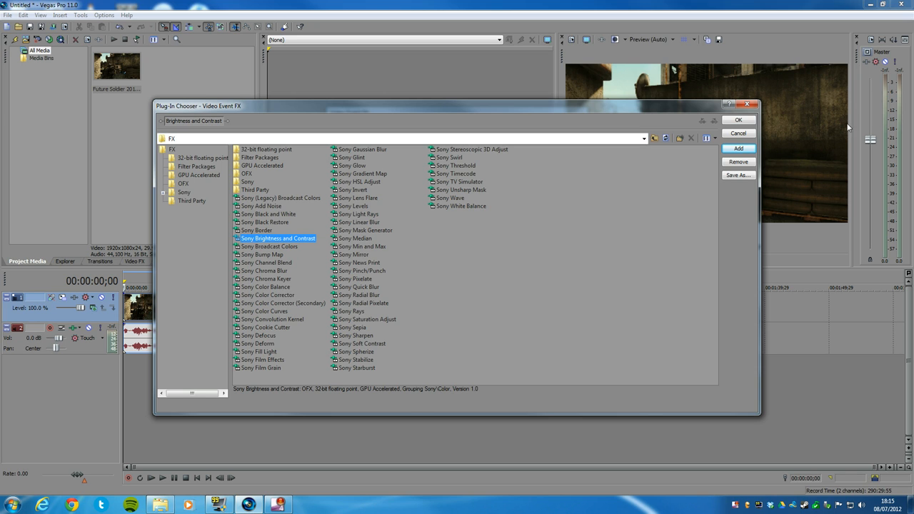
pyautogui.click(744, 121)
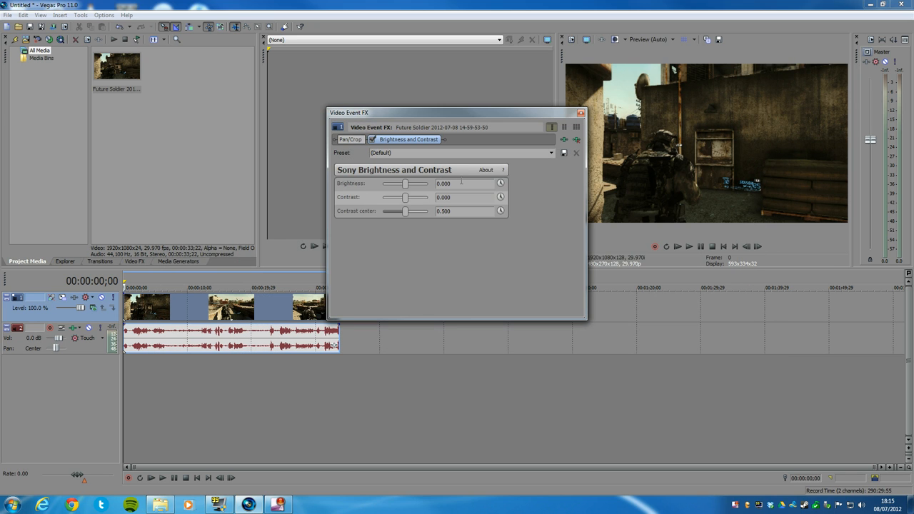
pyautogui.click(461, 183)
pyautogui.write('-')
pyautogui.press('Return')
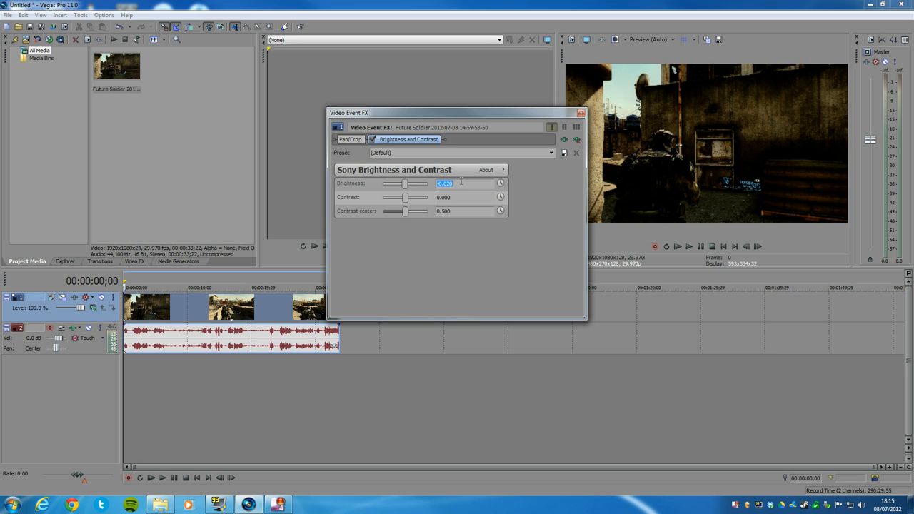
pyautogui.click(580, 113)
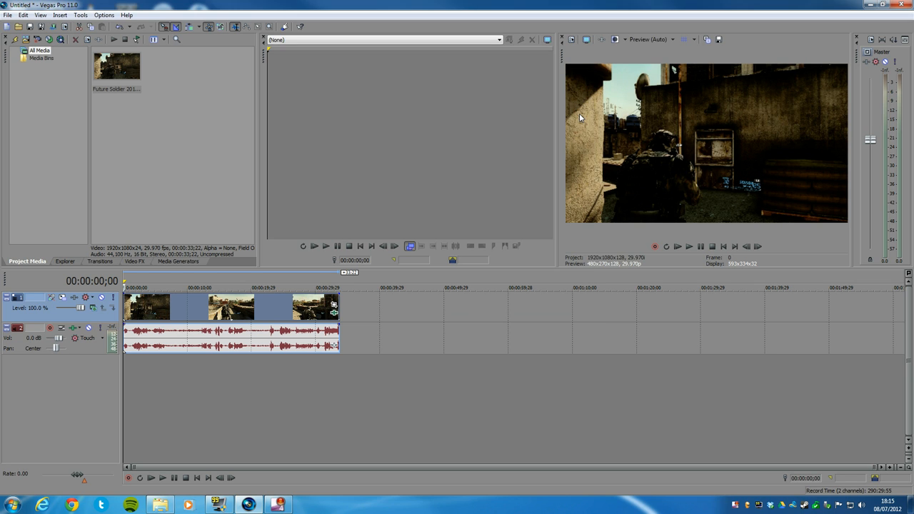
# Set the video preview quality to Best (Full) and inspect the darkened clip at several points on the timeline.
pyautogui.click(215, 319)
pyautogui.click(227, 318)
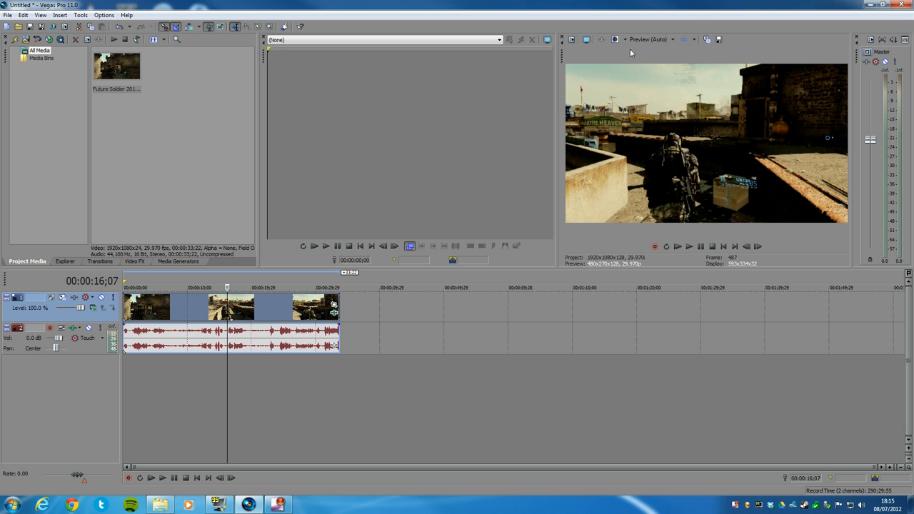
pyautogui.click(650, 39)
pyautogui.moveTo(654, 82)
pyautogui.click(693, 80)
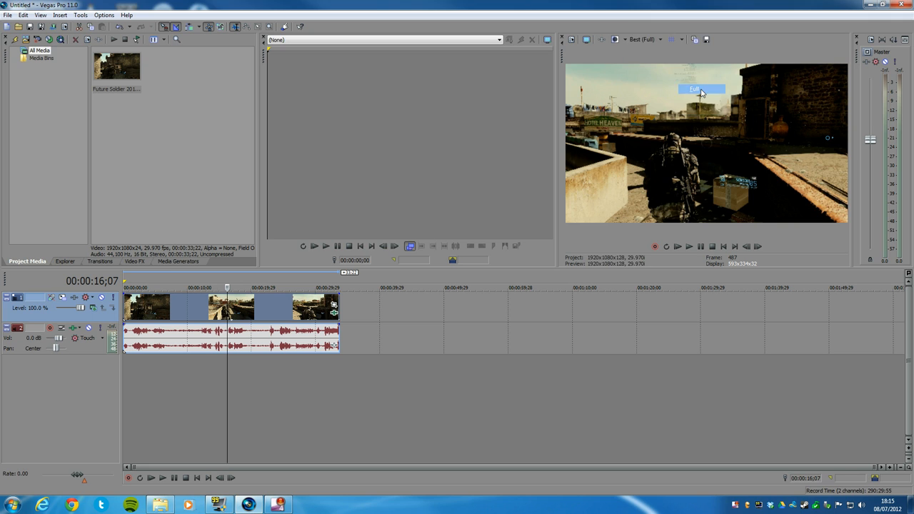
pyautogui.click(261, 307)
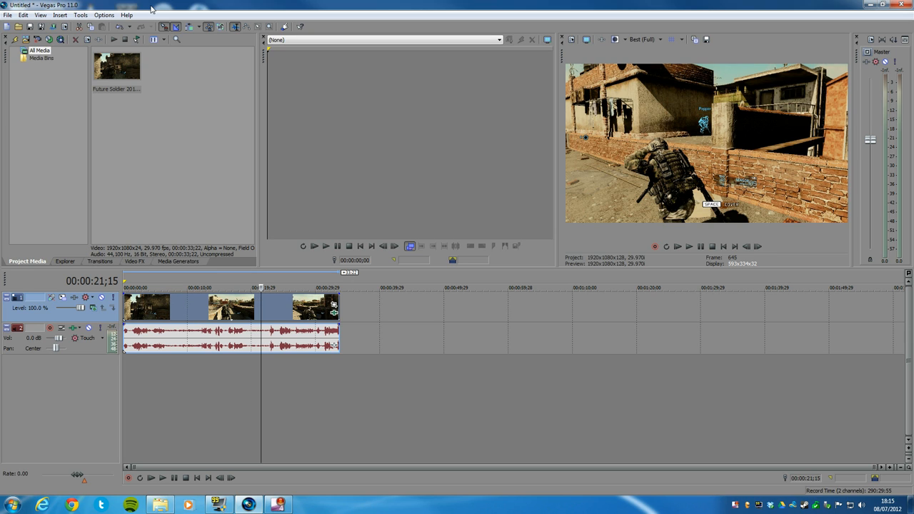
pyautogui.click(132, 308)
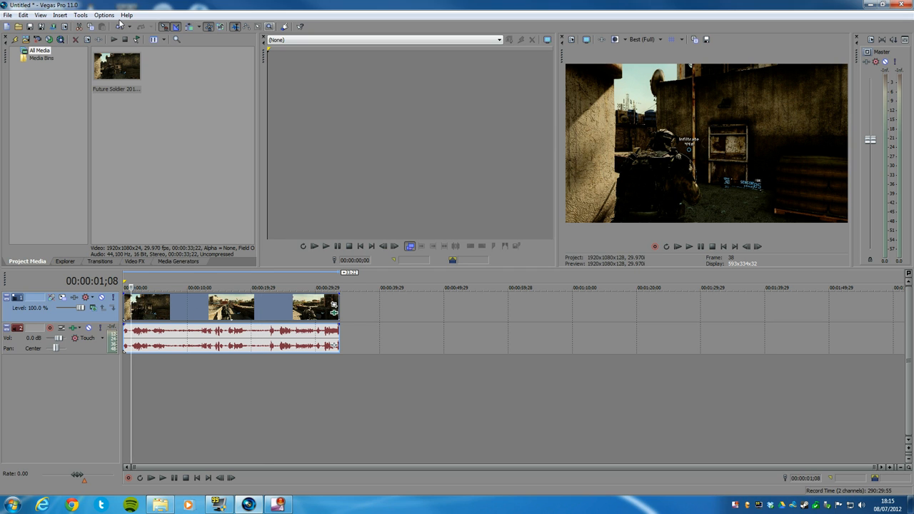
# Compare the preview with the project's pixel format applied as 8-bit and as 32-bit floating point (full range).
pyautogui.click(8, 16)
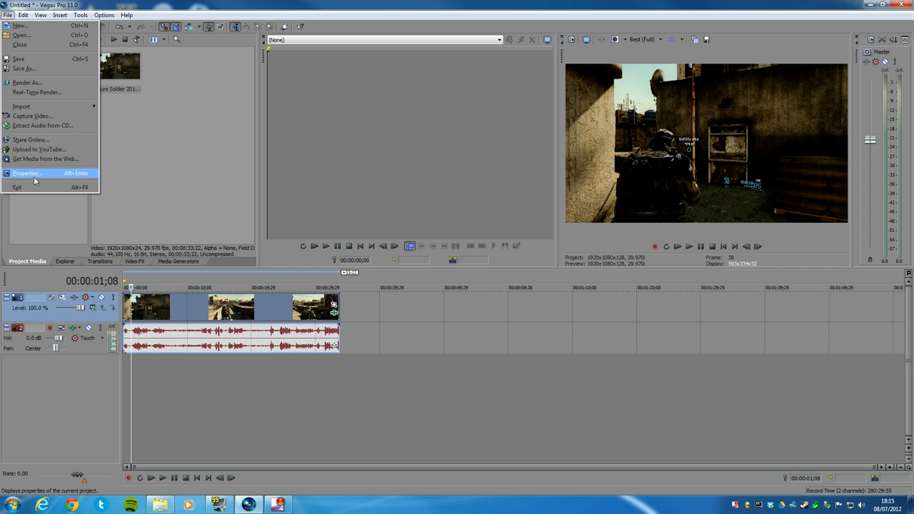
pyautogui.click(33, 175)
pyautogui.click(475, 220)
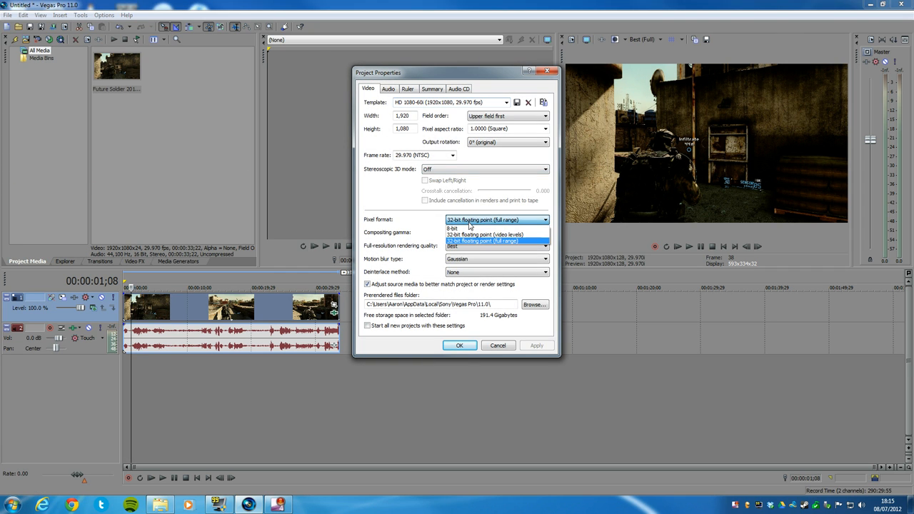
pyautogui.click(472, 227)
pyautogui.click(536, 346)
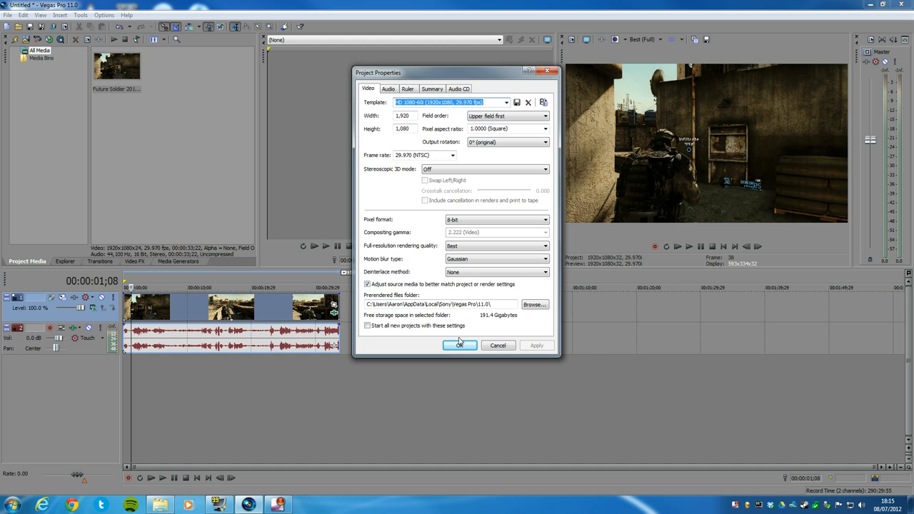
pyautogui.click(461, 221)
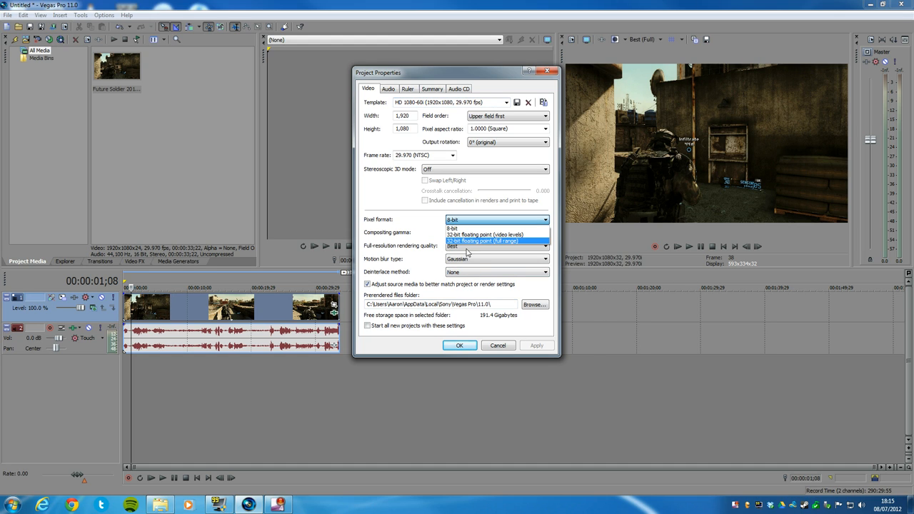
pyautogui.click(470, 244)
pyautogui.click(543, 350)
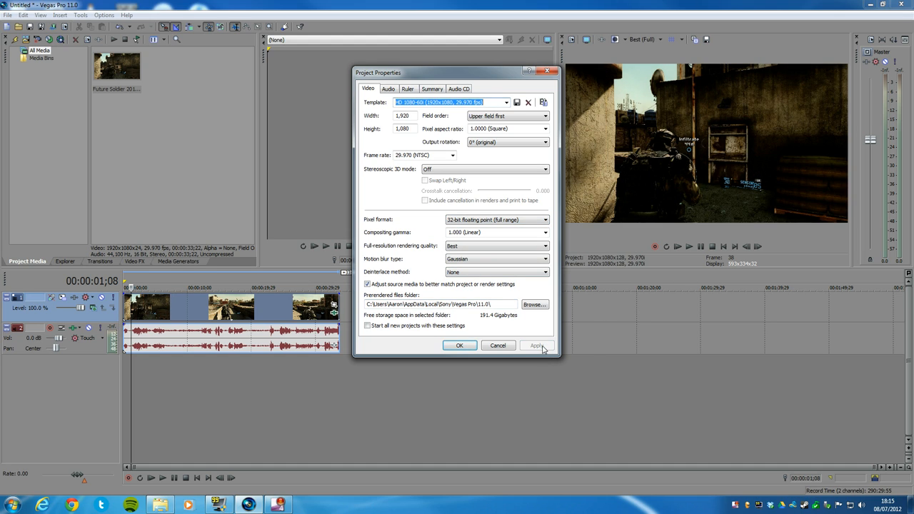
pyautogui.click(460, 346)
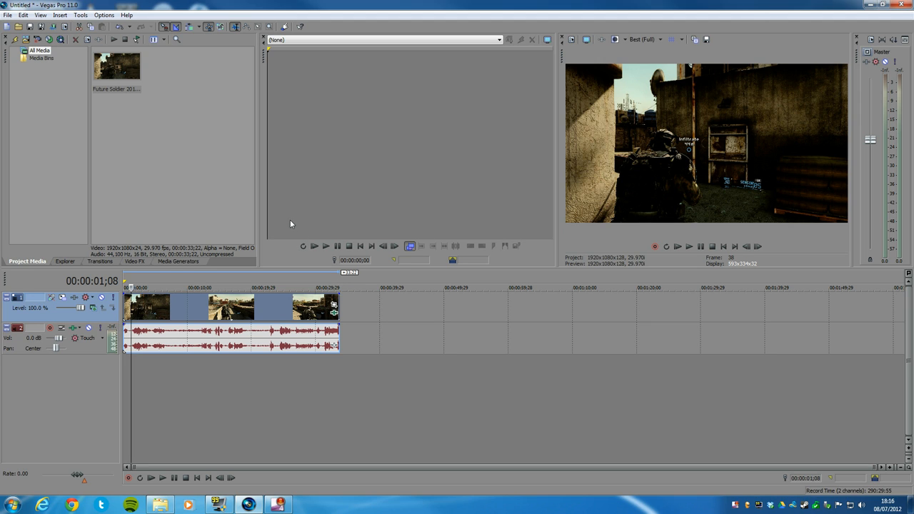
# Set up a render as Windows Media Video V11 with the 8 Mbps HD 1080-30p Video template, stretching video to fill the output frame size.
pyautogui.click(8, 15)
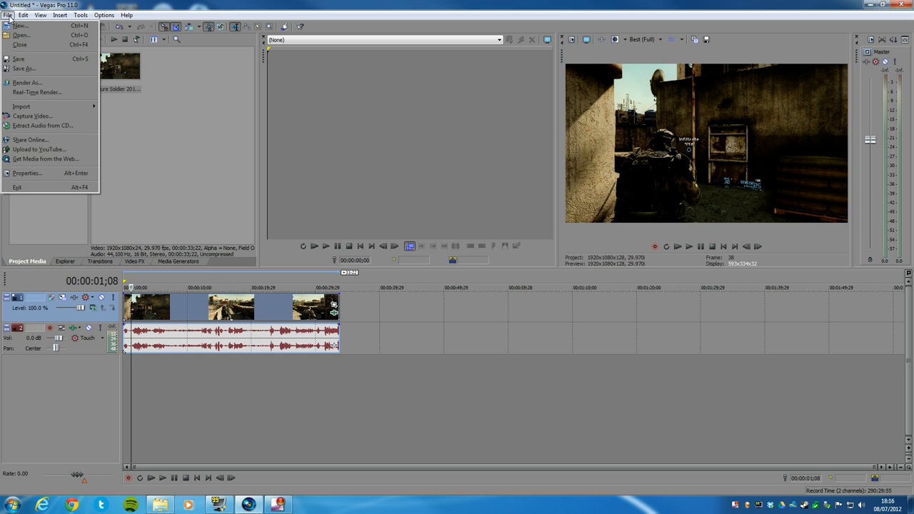
pyautogui.click(25, 82)
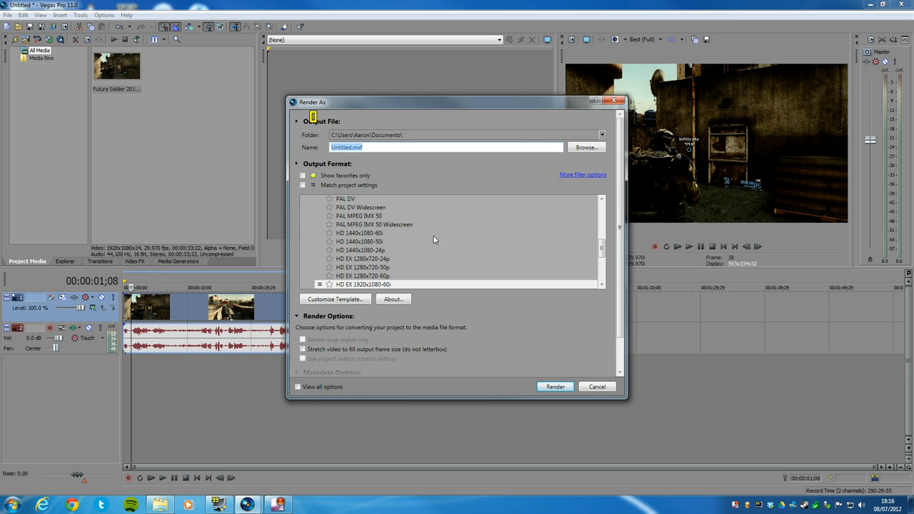
pyautogui.moveTo(604, 250); pyautogui.dragTo(604, 229)
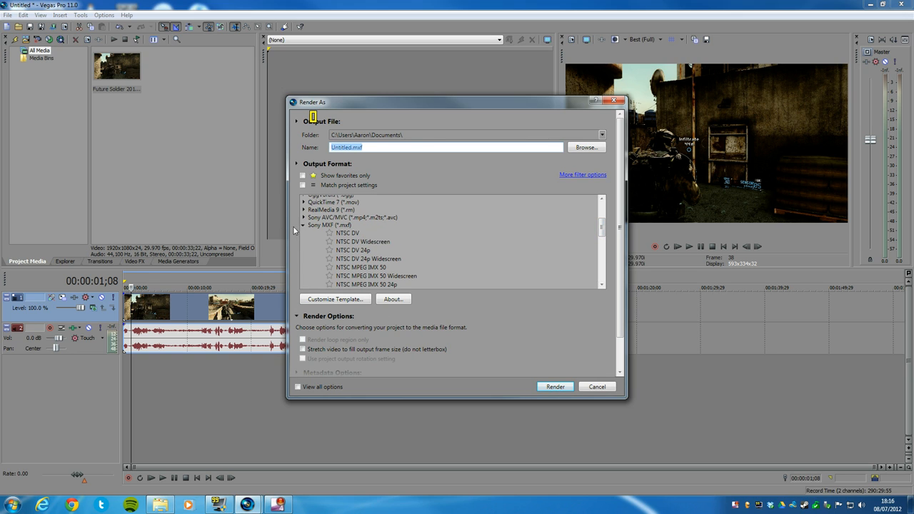
pyautogui.click(303, 228)
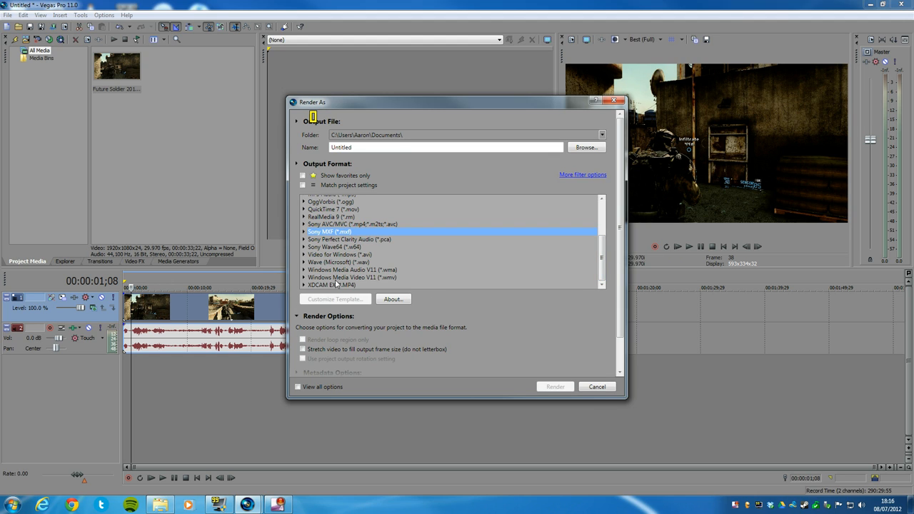
pyautogui.click(303, 278)
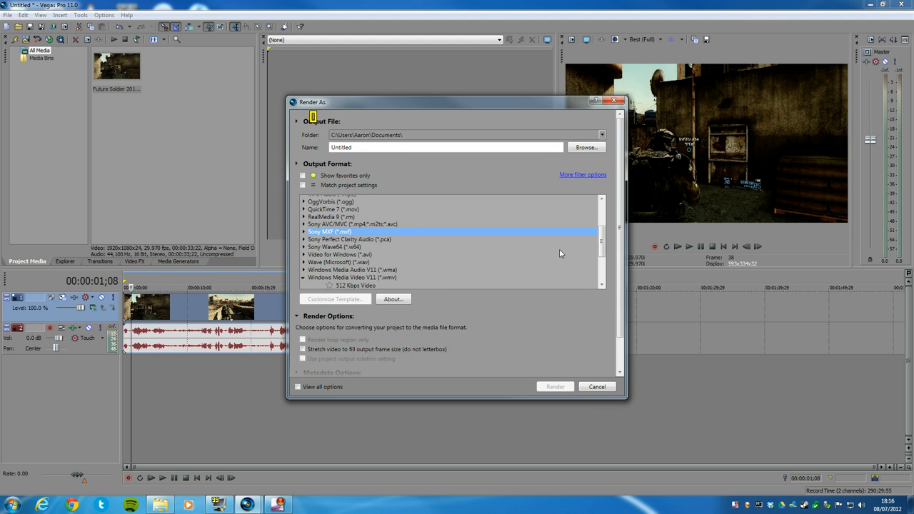
pyautogui.scroll(-3, 607, 288)
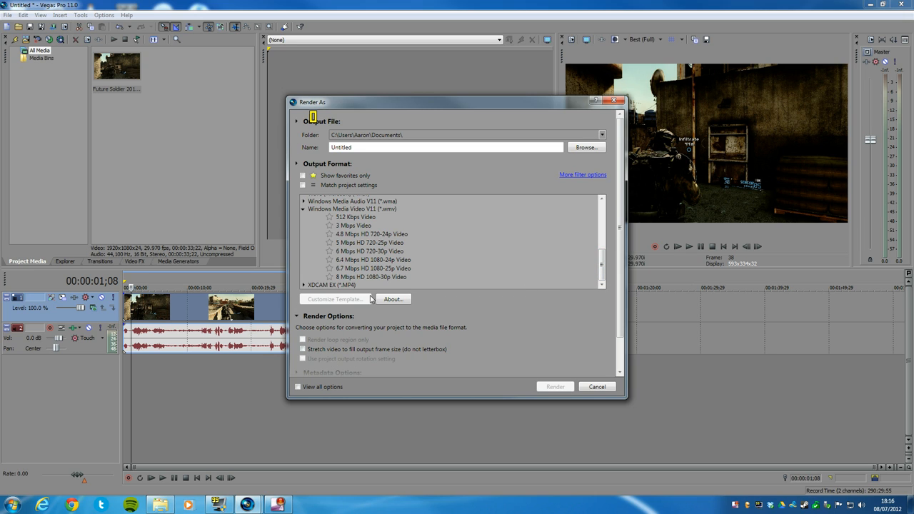
pyautogui.click(303, 351)
pyautogui.click(369, 280)
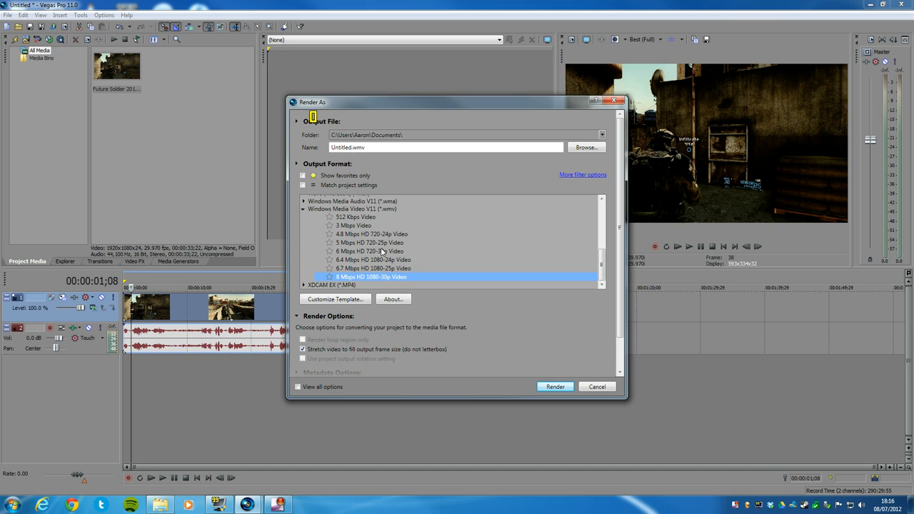
# Customize the template's video settings to (Keep Original Size), a 1.000 (Square) pixel aspect ratio and a video smoothness of 100.
pyautogui.click(353, 300)
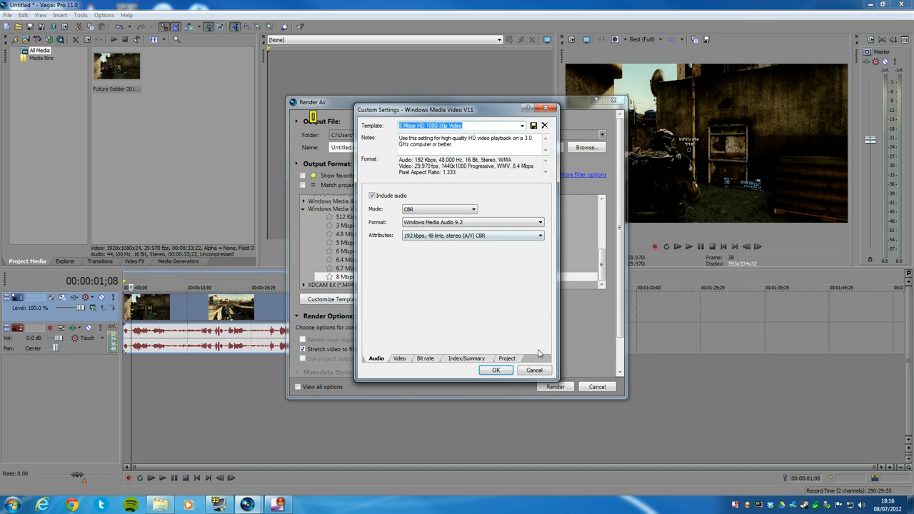
pyautogui.click(399, 359)
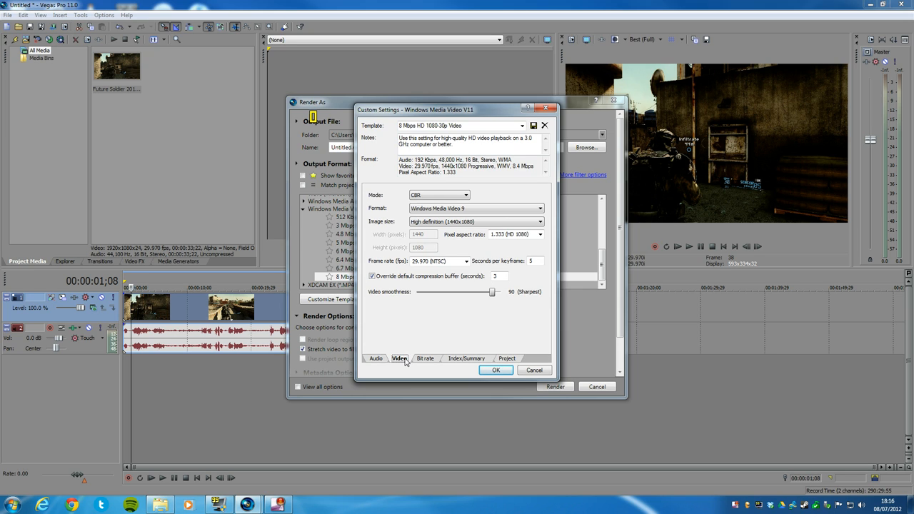
pyautogui.click(464, 223)
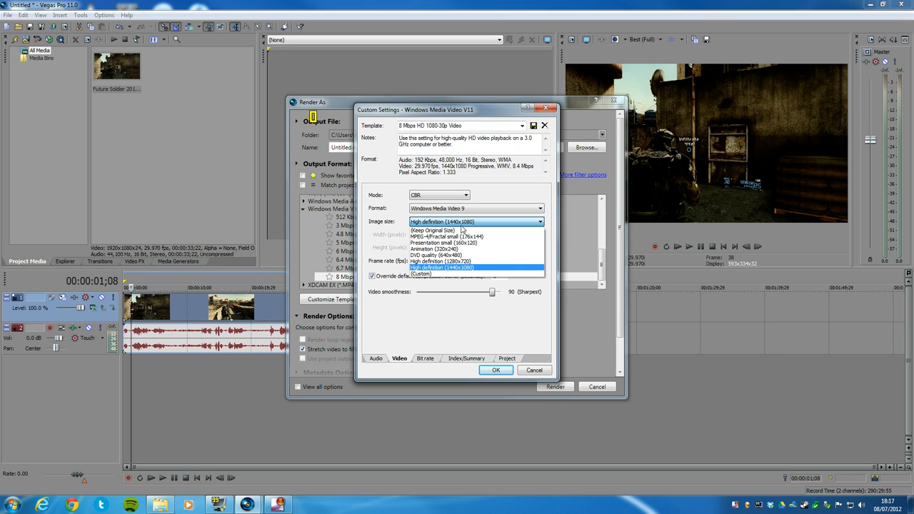
pyautogui.click(431, 231)
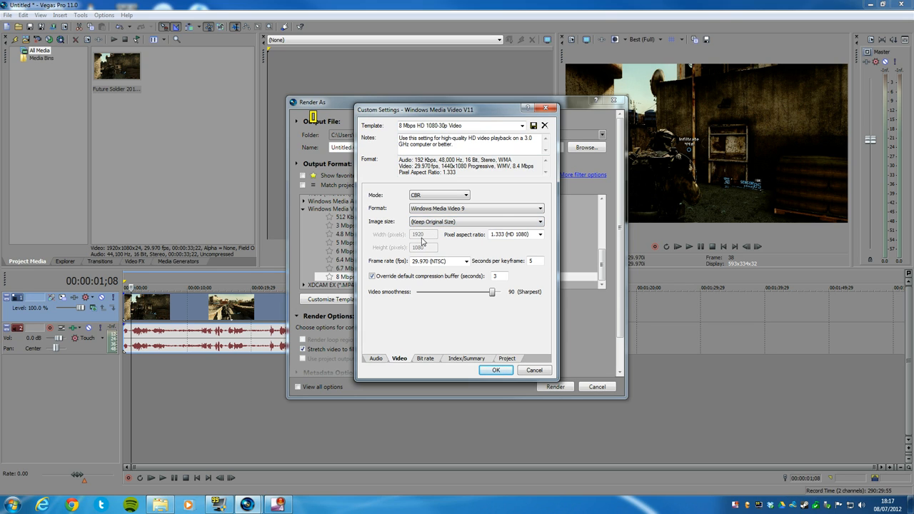
pyautogui.click(541, 235)
pyautogui.click(540, 235)
pyautogui.click(508, 243)
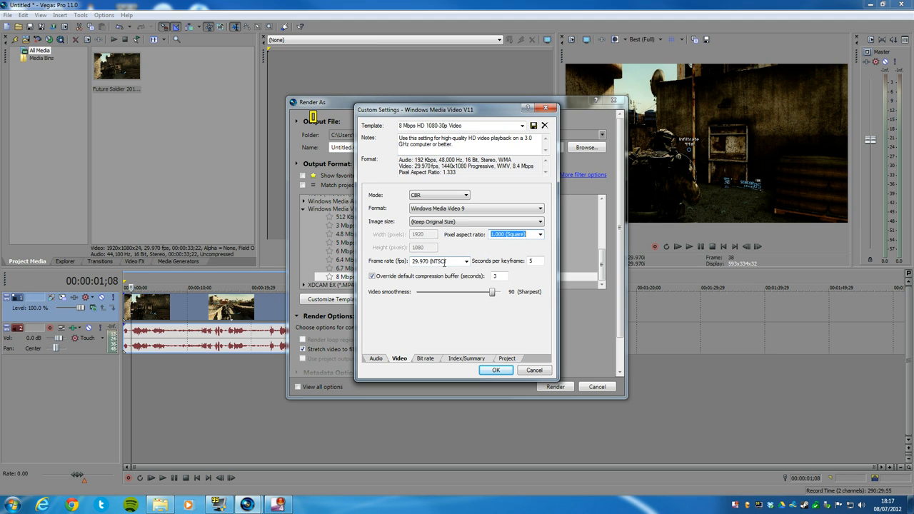
pyautogui.moveTo(491, 293); pyautogui.dragTo(502, 293)
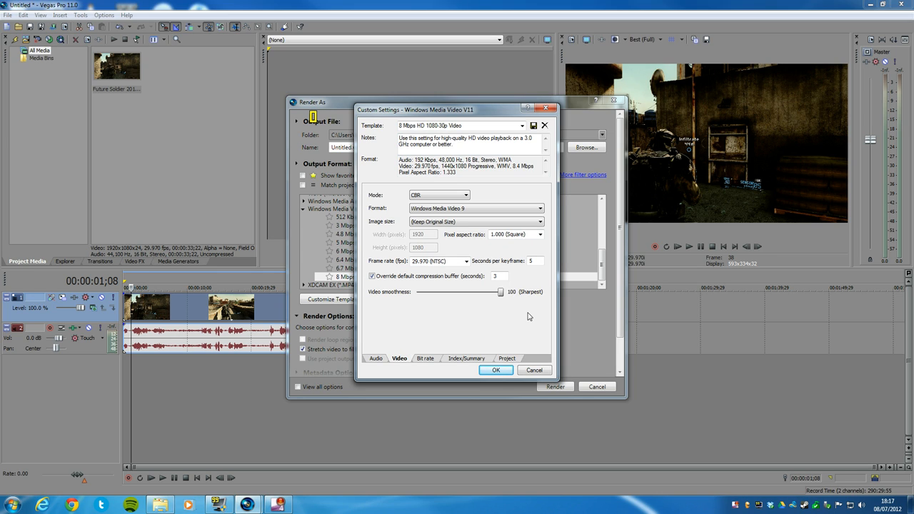
# Set the template's Internet/LAN target bit rate to 16 M.
pyautogui.click(426, 359)
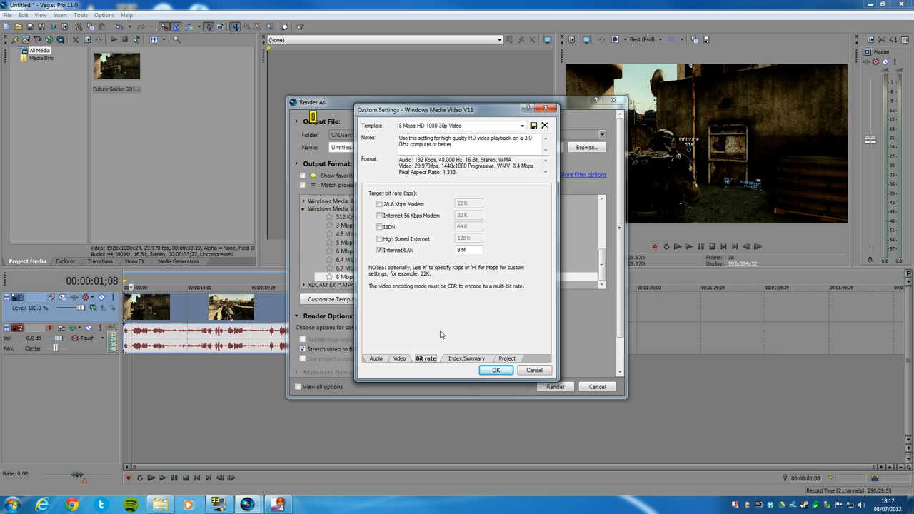
pyautogui.doubleClick(461, 250)
pyautogui.write('16 M')
# Set the template's video rendering quality to Best, accept the custom settings and start rendering Untitled.wmv.
pyautogui.click(456, 359)
pyautogui.click(512, 359)
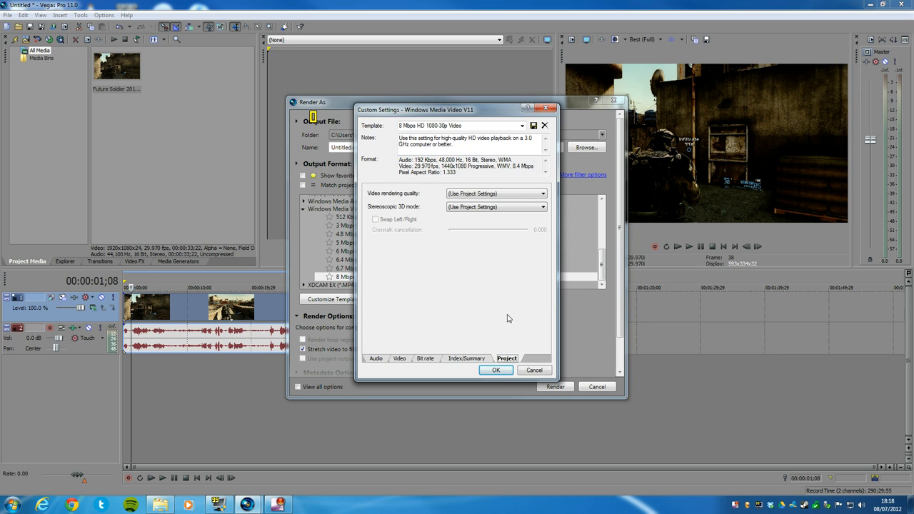
pyautogui.click(498, 194)
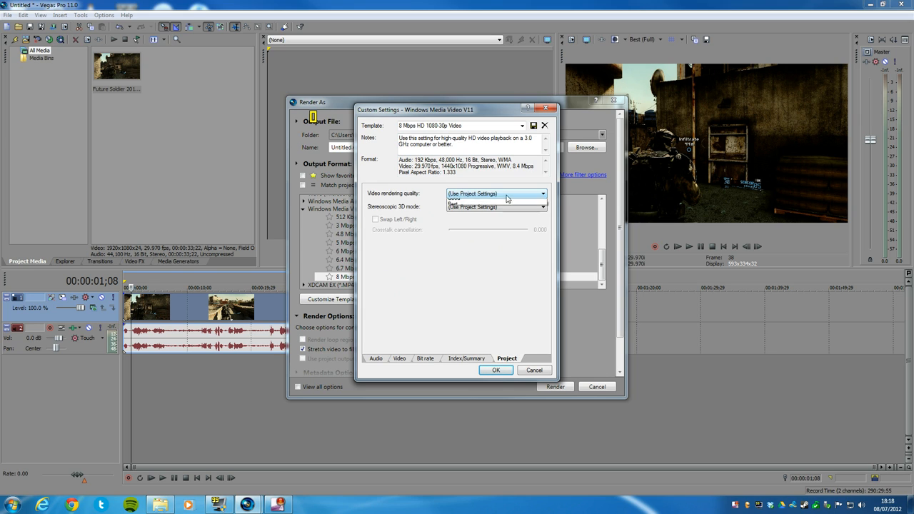
pyautogui.click(486, 227)
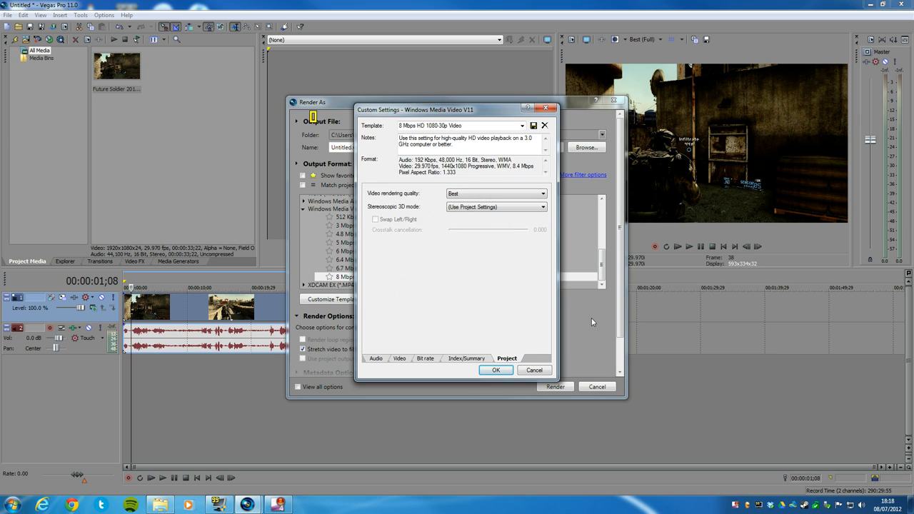
pyautogui.click(494, 371)
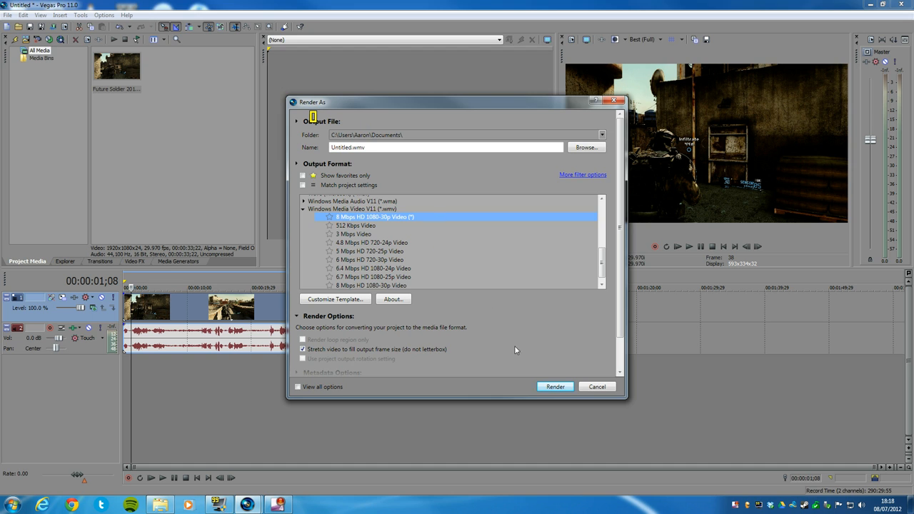
pyautogui.click(562, 390)
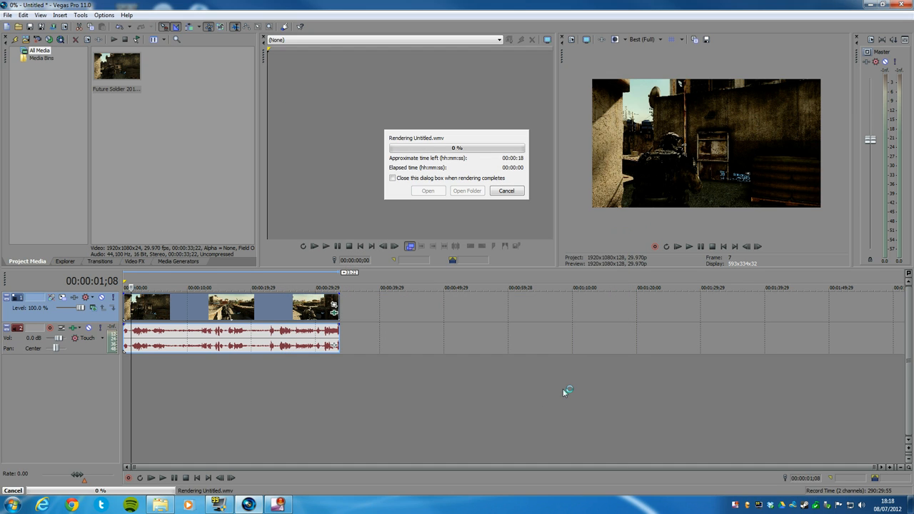